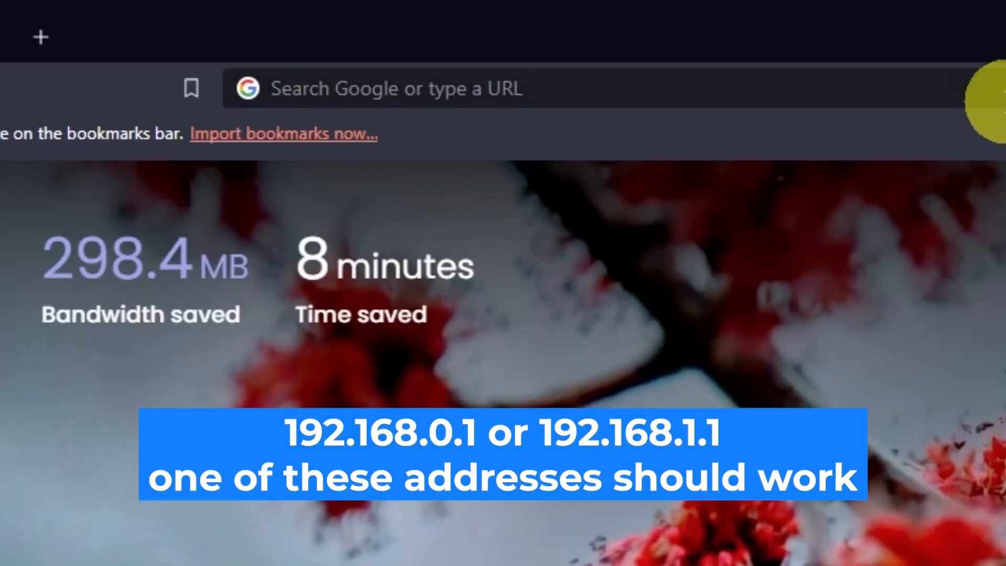
- Load the router page at 192.168.0.1 and enter admin as the login username
left_click(500, 33)
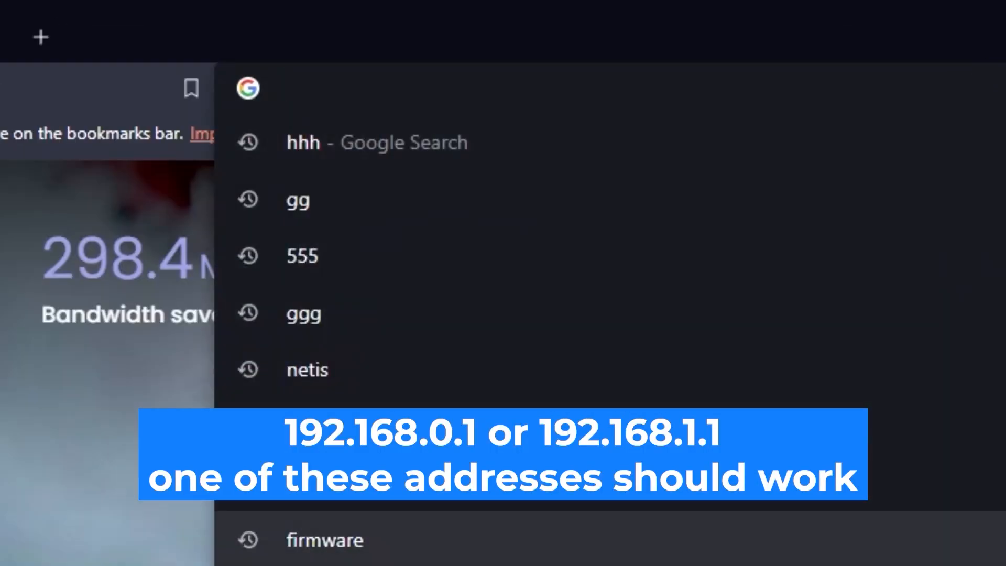
type("192.168.0")
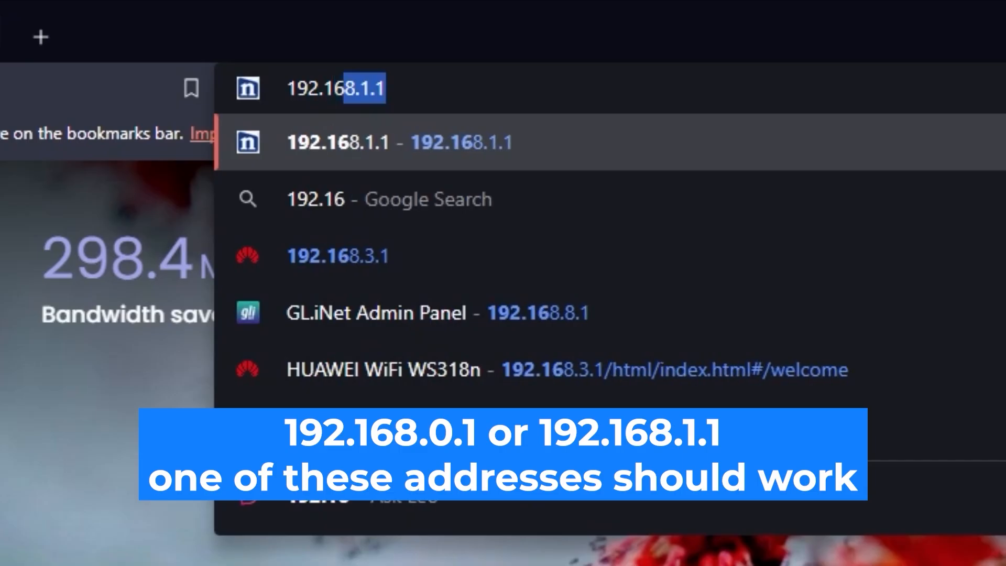
type(".1")
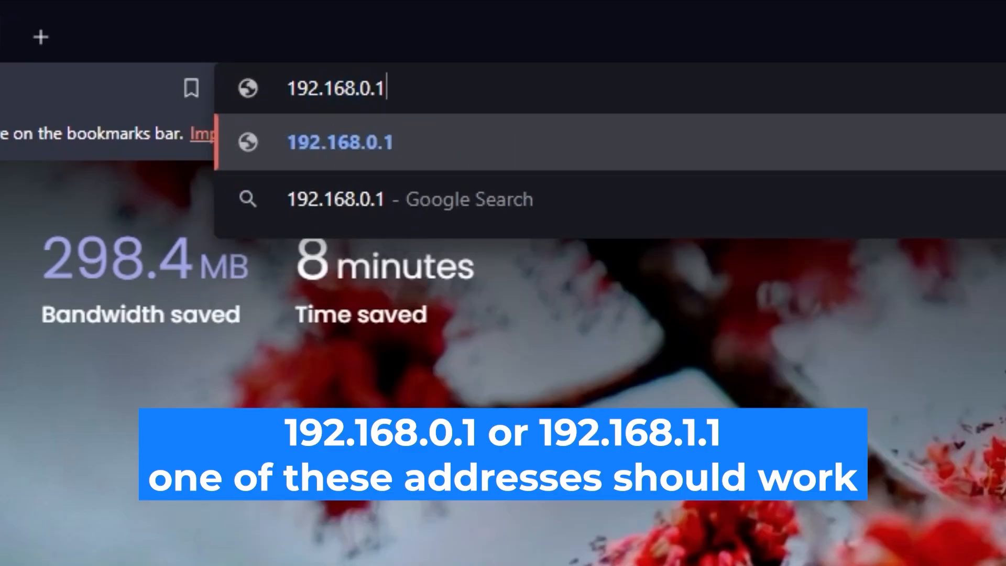
key("Return")
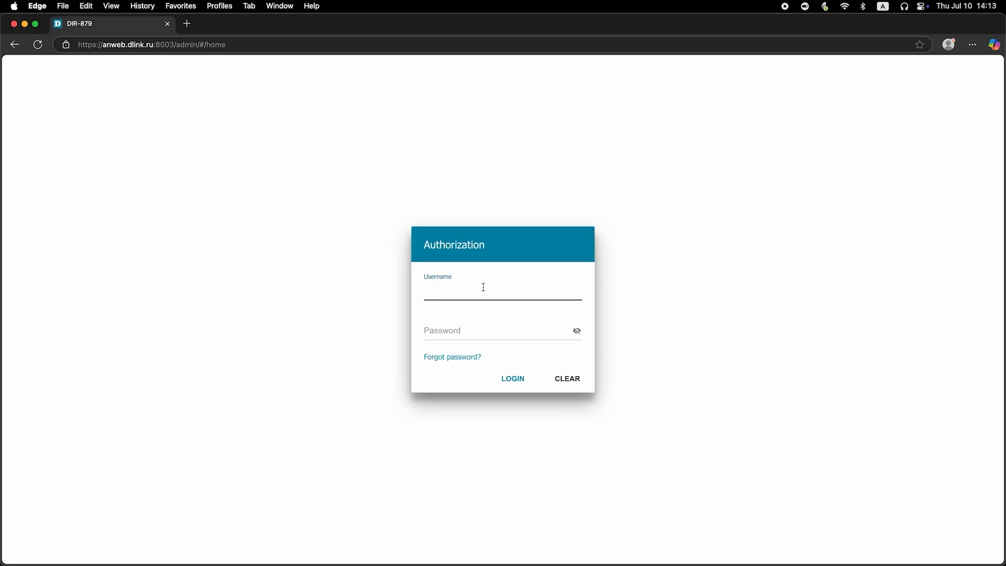
type("admin")
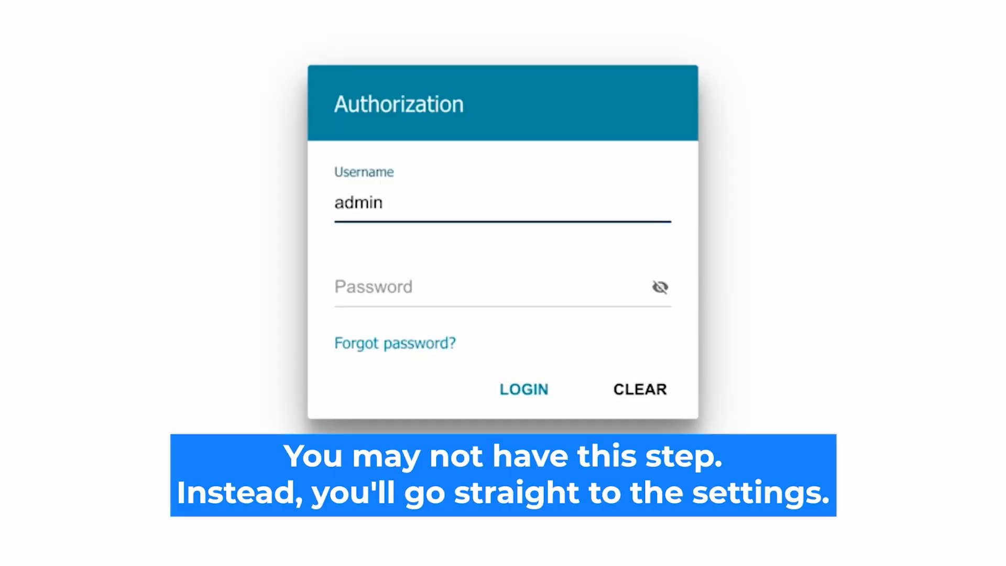
- Log in with the administrator password, re-entering and checking it after the first attempts fail
left_click(386, 287)
type("password")
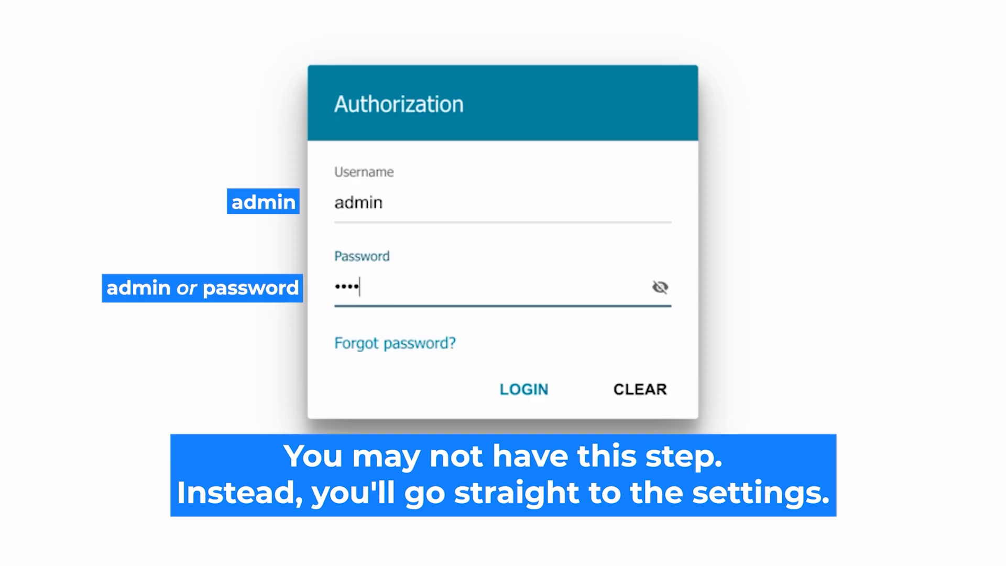
left_click(659, 287)
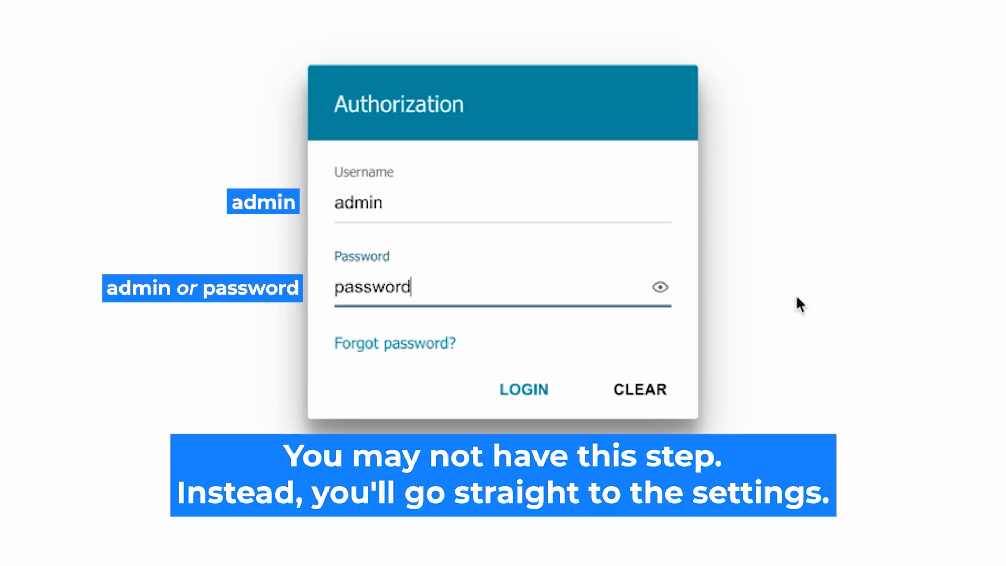
left_click(516, 388)
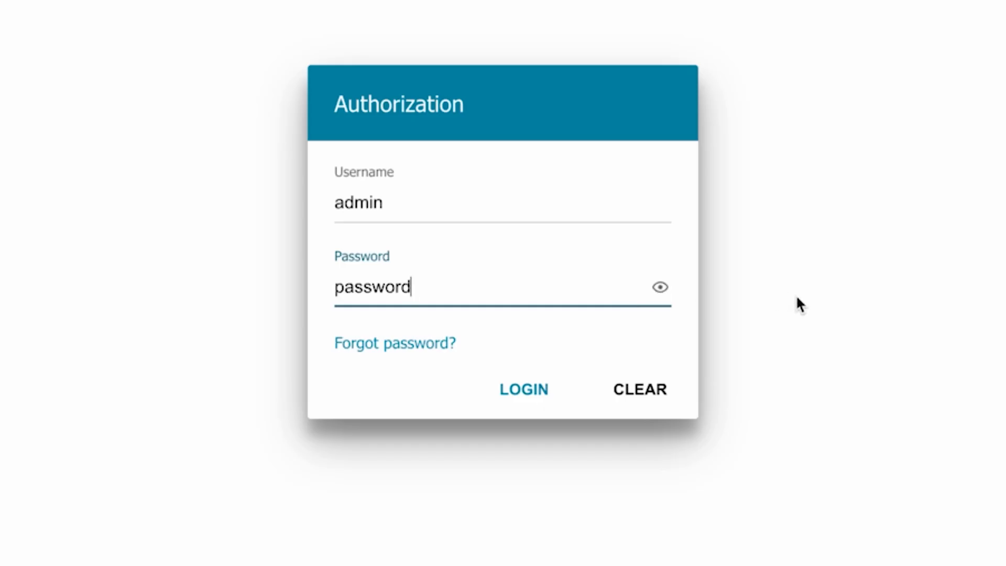
left_click(504, 388)
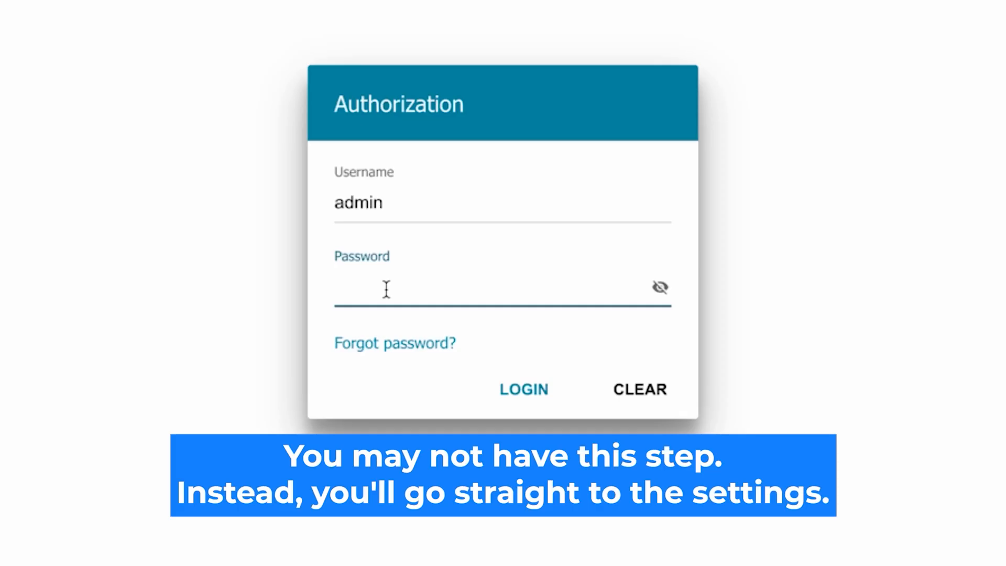
type("•••••••••")
left_click(660, 287)
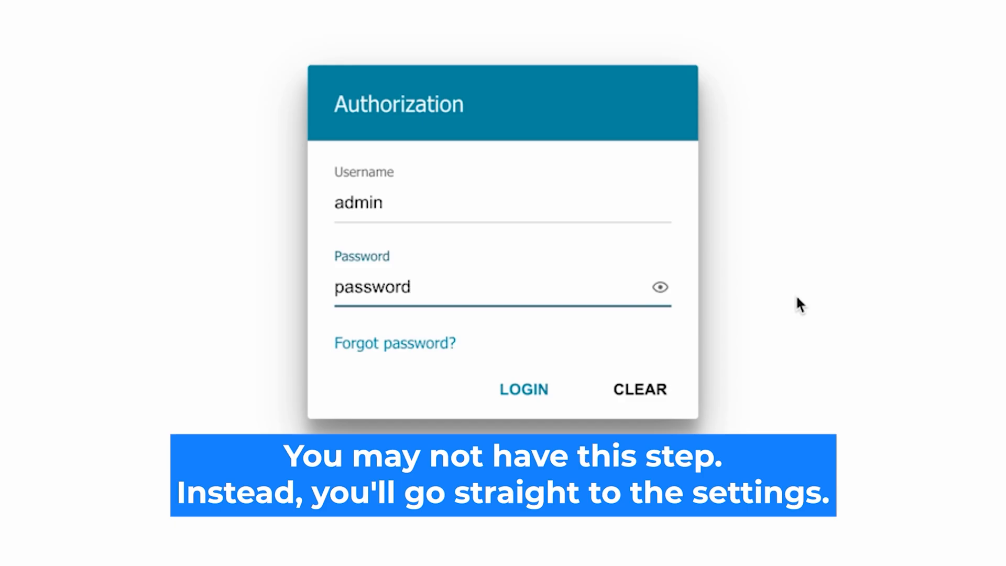
left_click(508, 388)
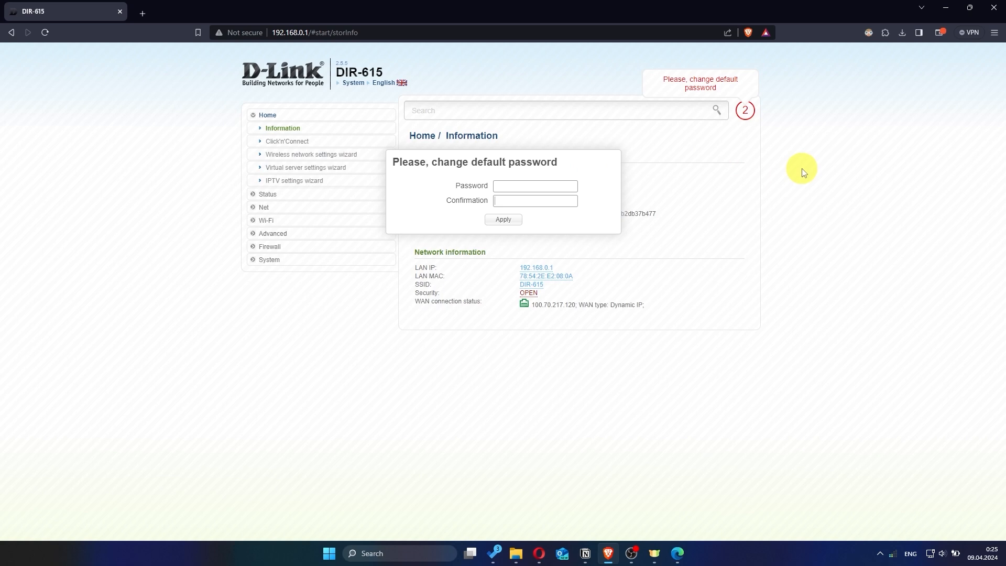
- Enter and confirm a new admin password, then apply it
left_click(552, 185)
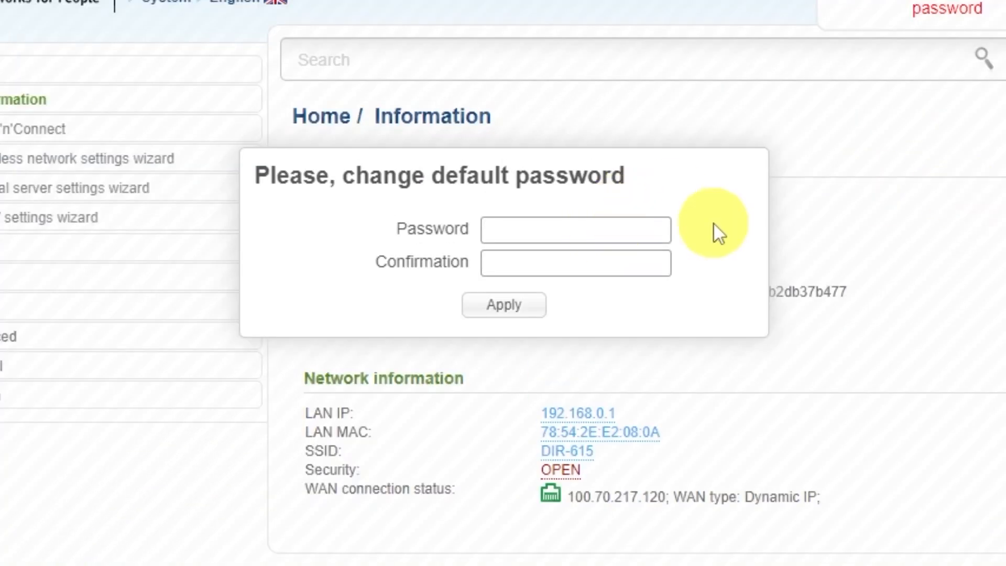
type("********")
left_click(650, 257)
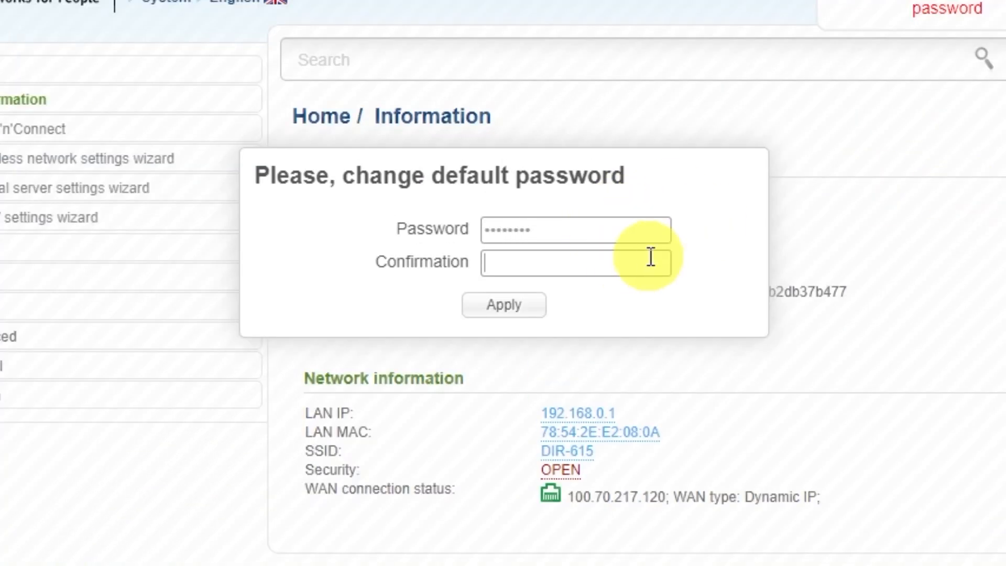
type("*********")
left_click(531, 309)
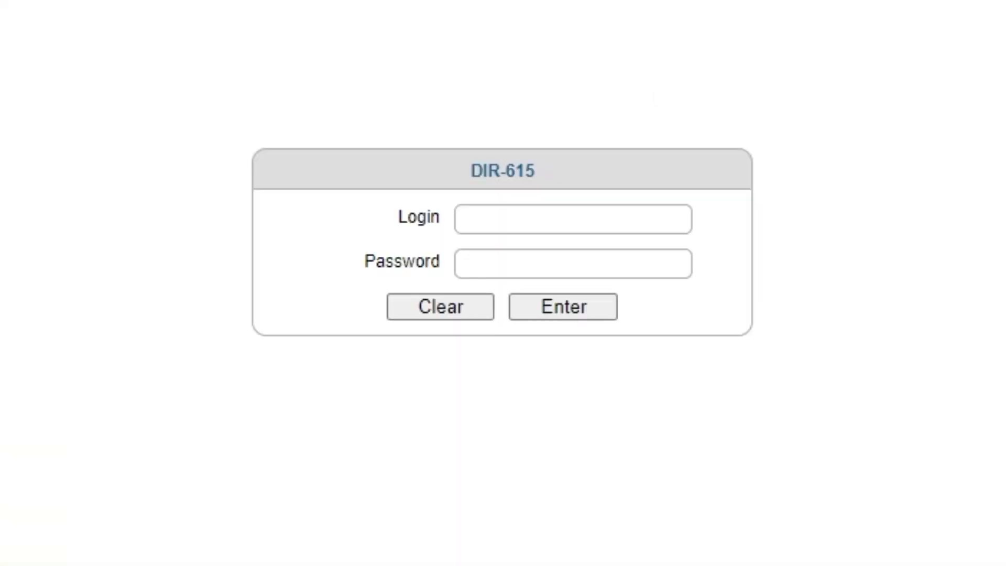
- Log back in as admin with the new password and decline saving it in the browser
type("admin")
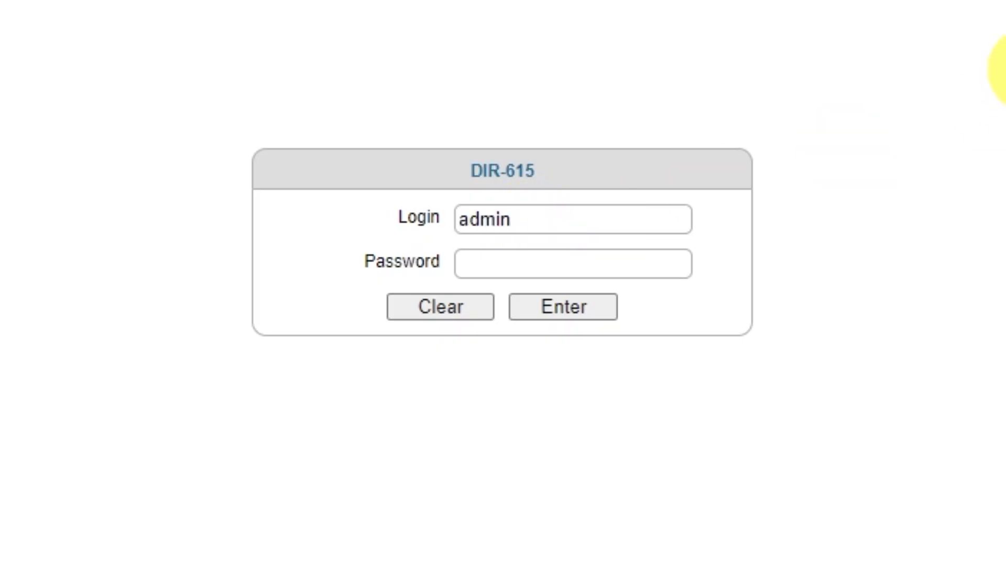
left_click(652, 257)
type("admin123")
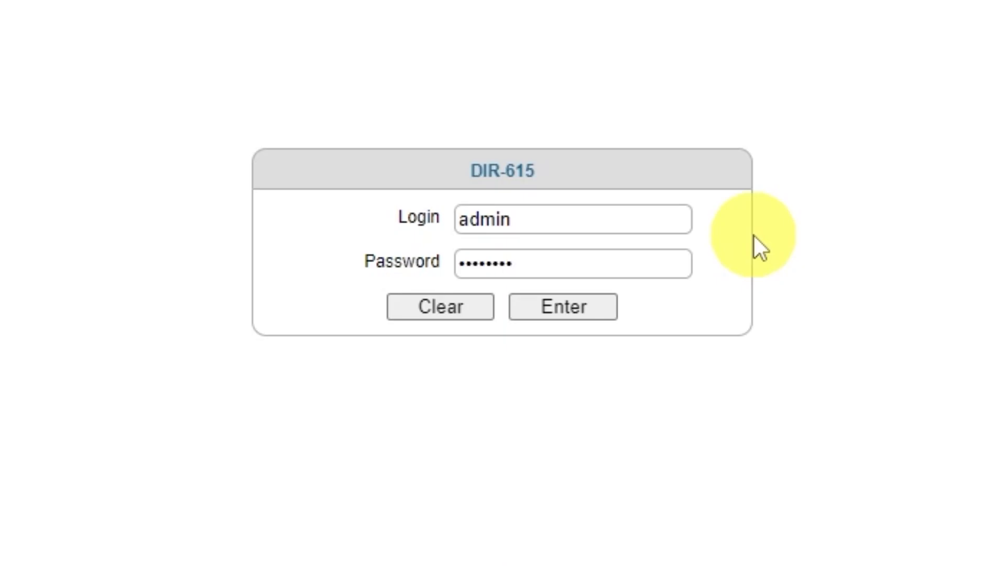
left_click(553, 314)
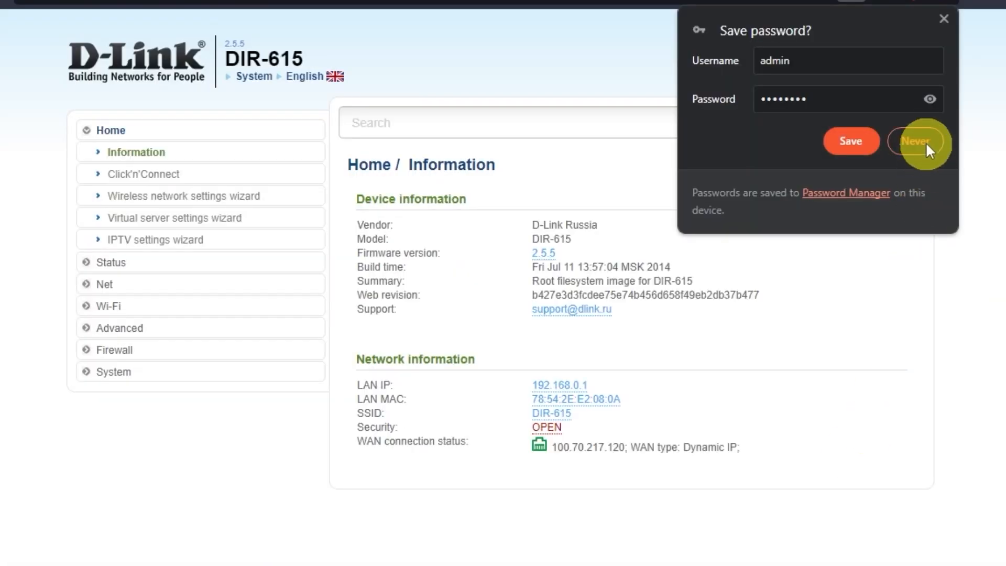
left_click(920, 141)
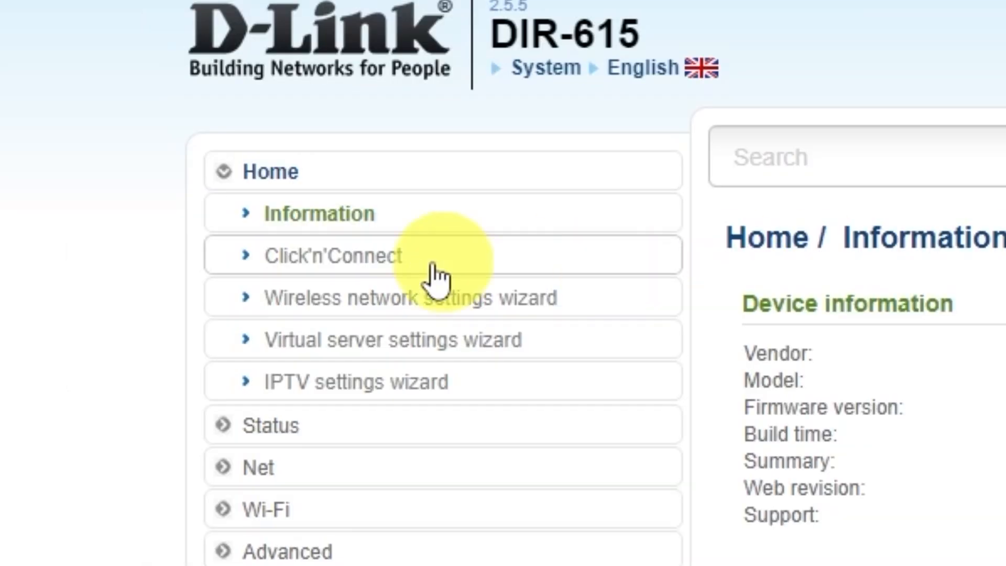
- Start Click'n'Connect and choose Dynamic IP as the connection type
left_click(380, 254)
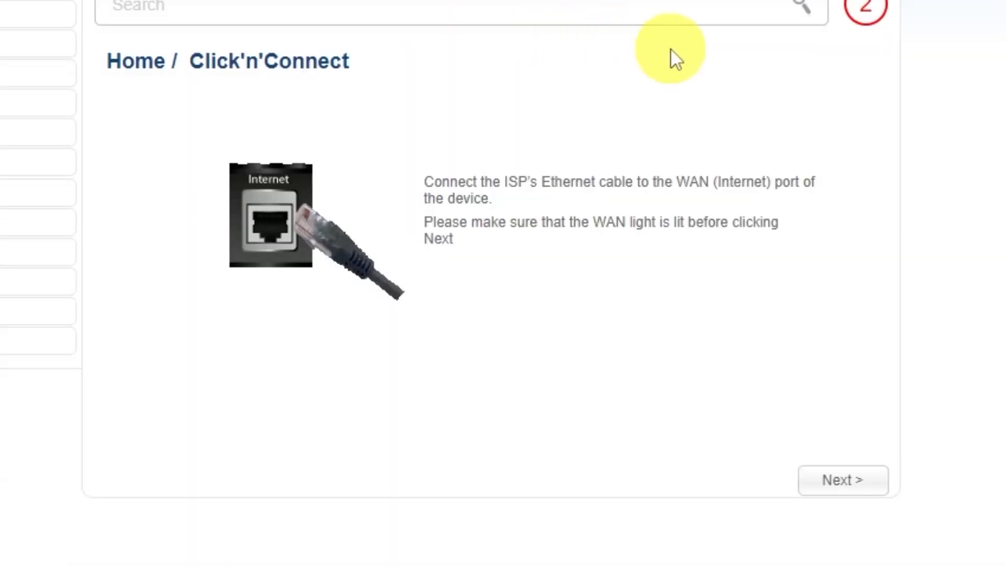
left_click(841, 482)
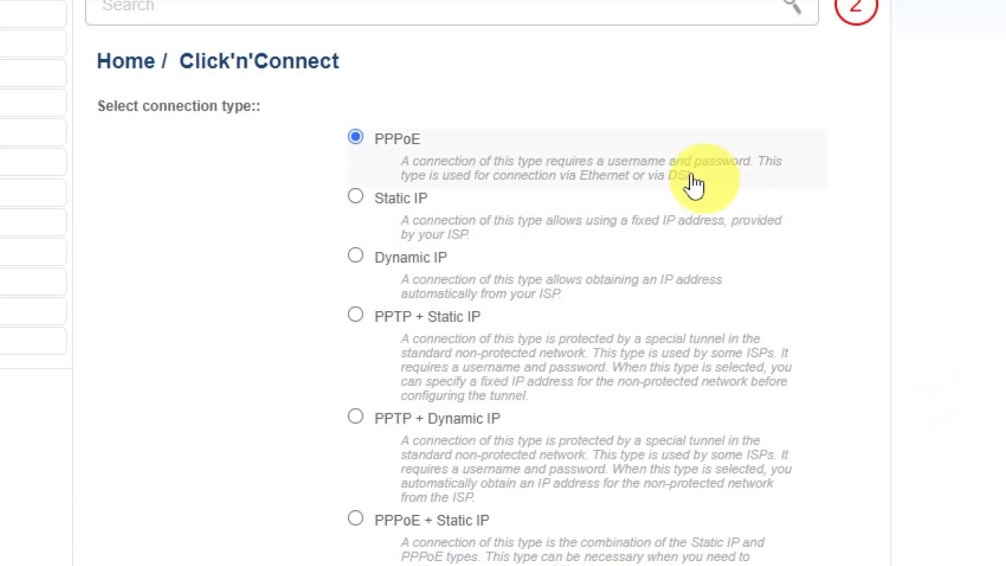
scroll(354, 345, "down", 4)
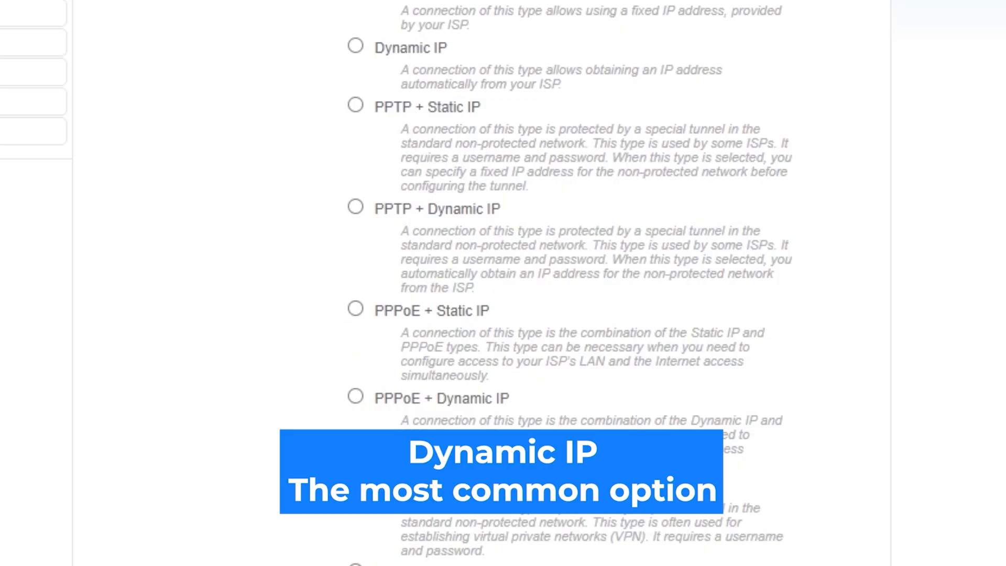
scroll(503, 262, "up", 4)
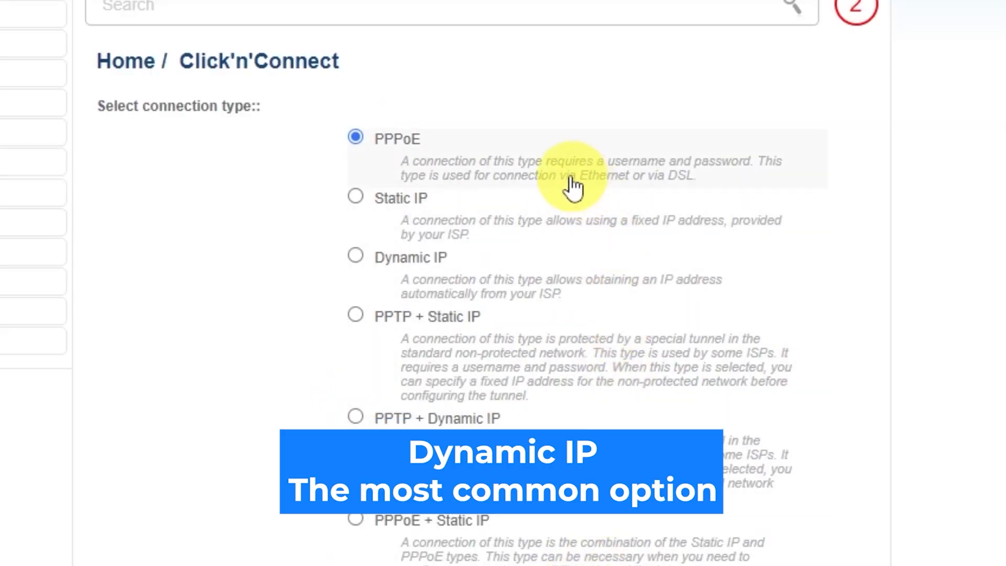
left_click(356, 255)
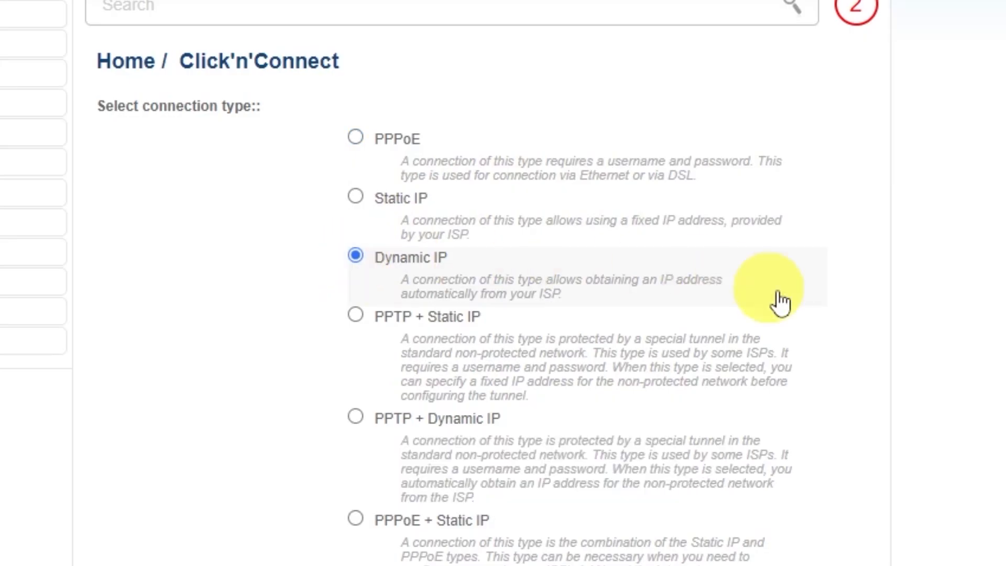
scroll(890, 349, "down", 2)
scroll(890, 348, "down", 8)
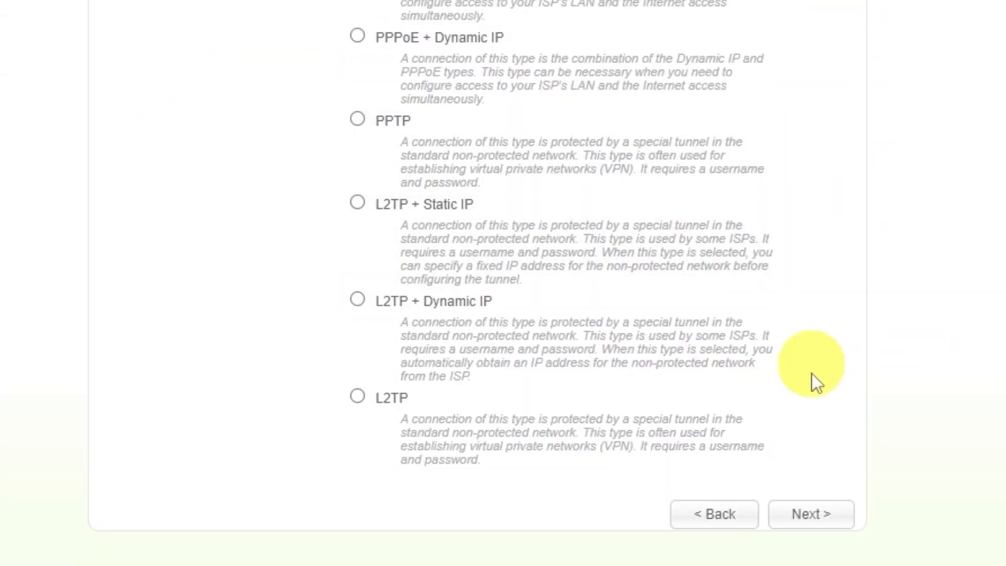
left_click(806, 521)
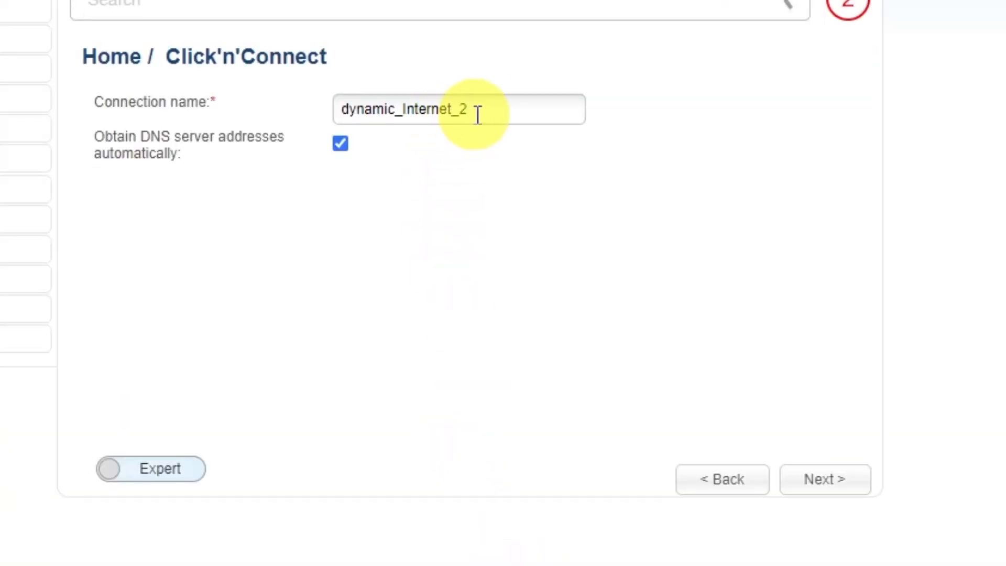
- Name the connection 'd-link wifi' and apply it from the summary page
left_click_drag(489, 108, 507, 68)
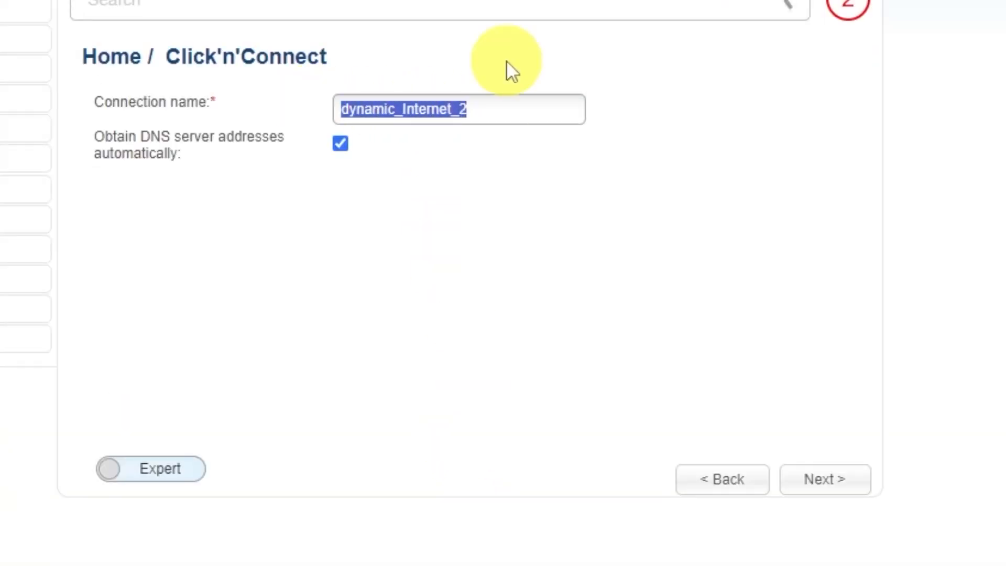
type("d-")
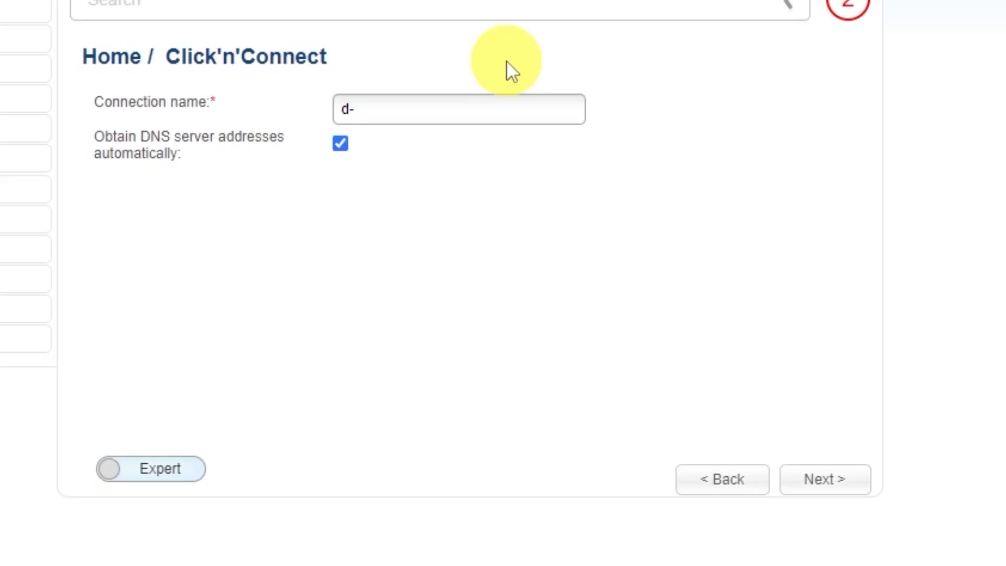
type("link wifi")
left_click(828, 480)
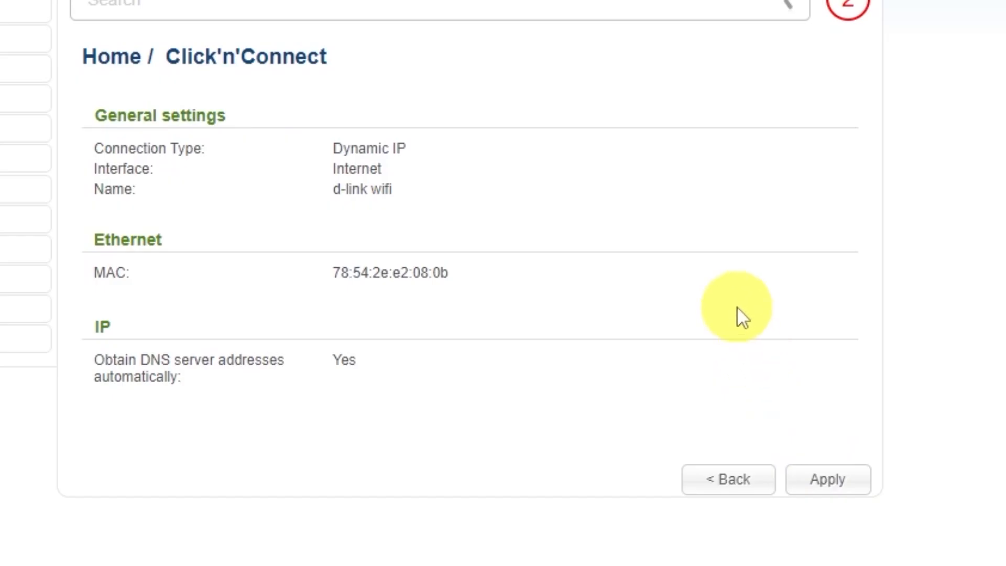
left_click(833, 479)
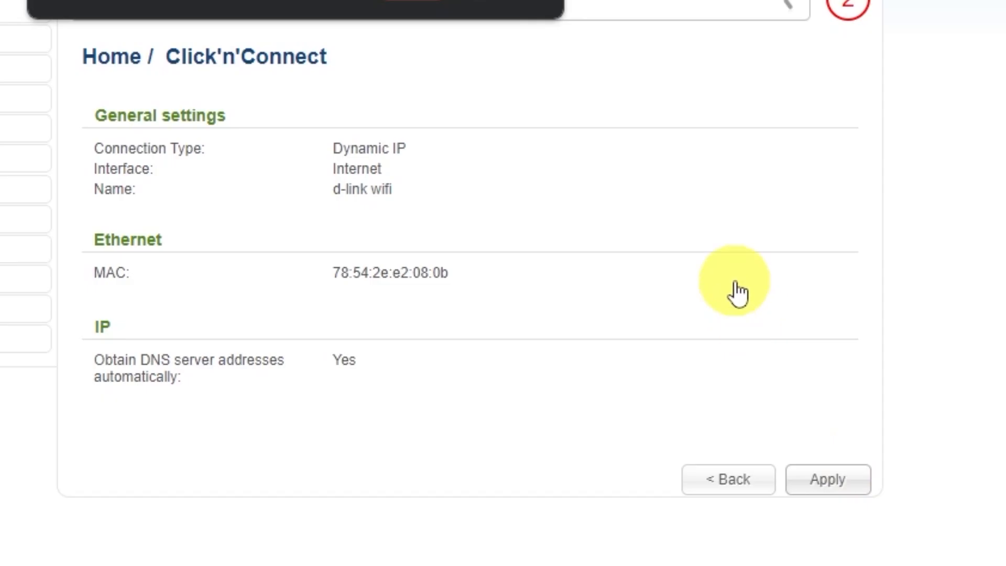
- Confirm the connection, acknowledge the Congratulations message, and continue past the successful ping check
left_click(413, 1)
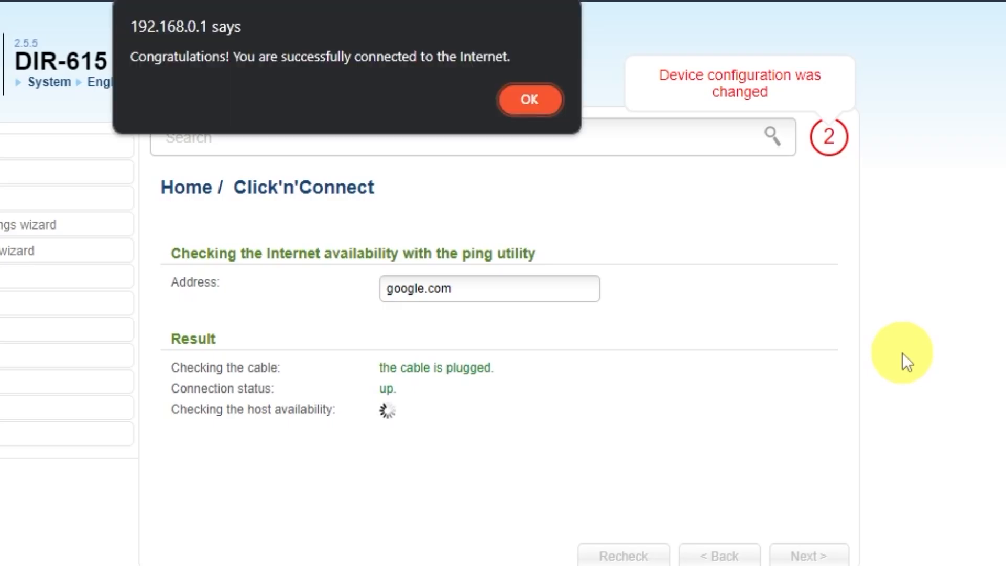
left_click(528, 100)
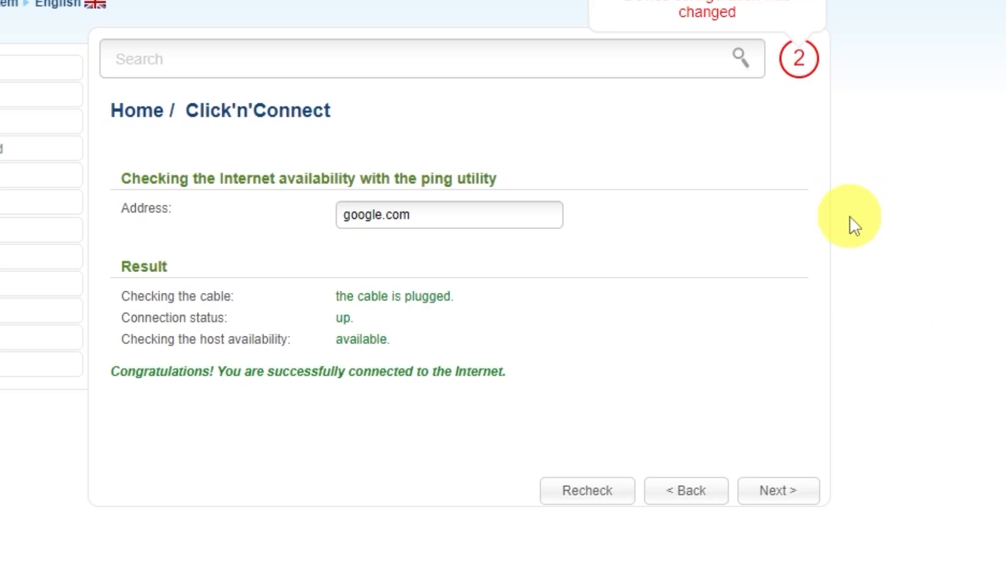
left_click(799, 505)
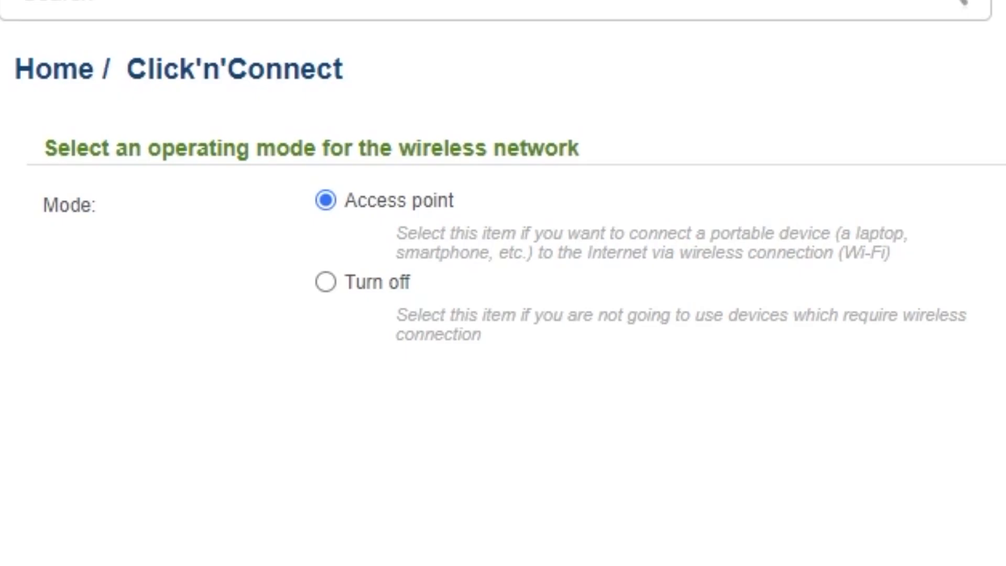
- Keep Access point mode and the network name DIR-615
left_click(797, 488)
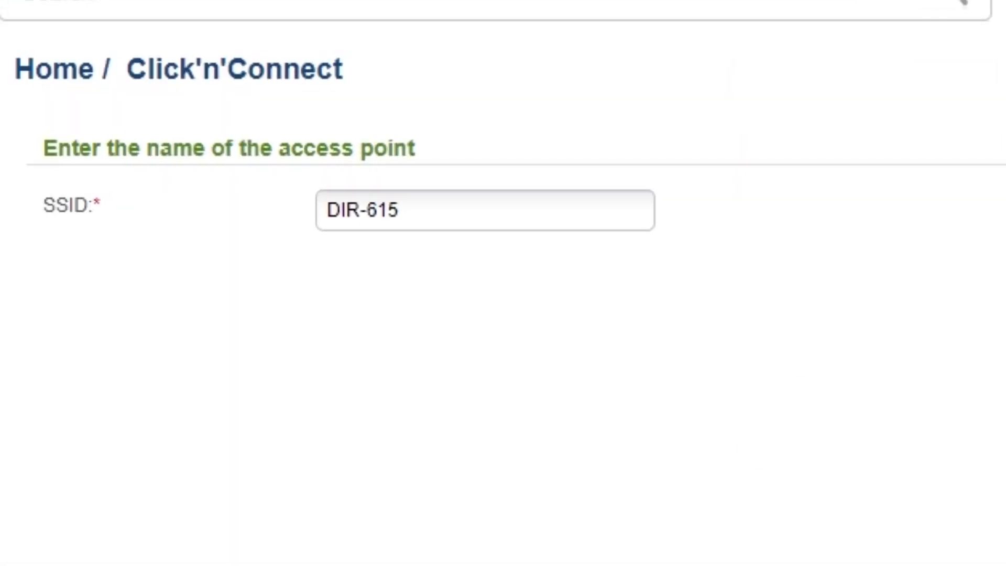
left_click(428, 204)
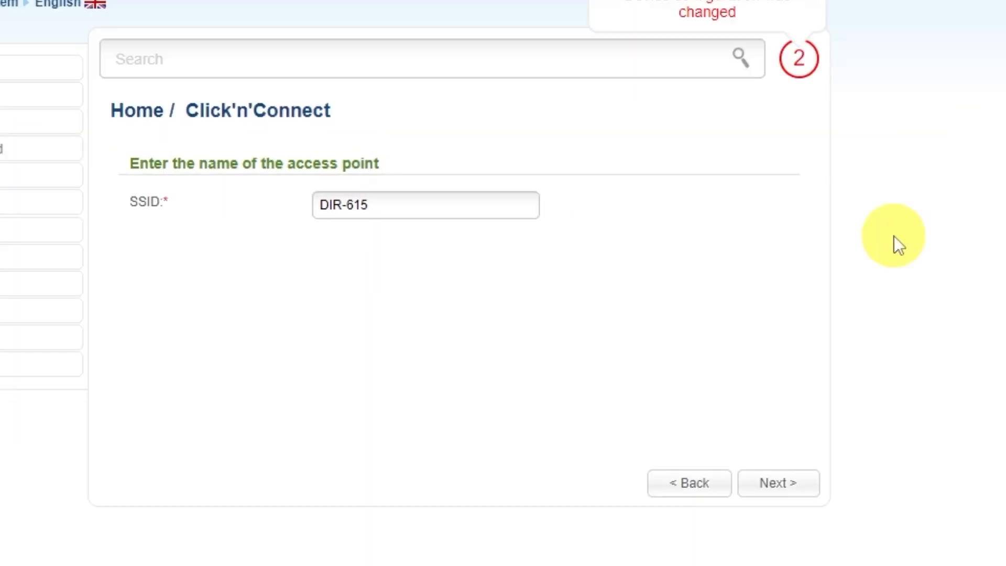
left_click(777, 483)
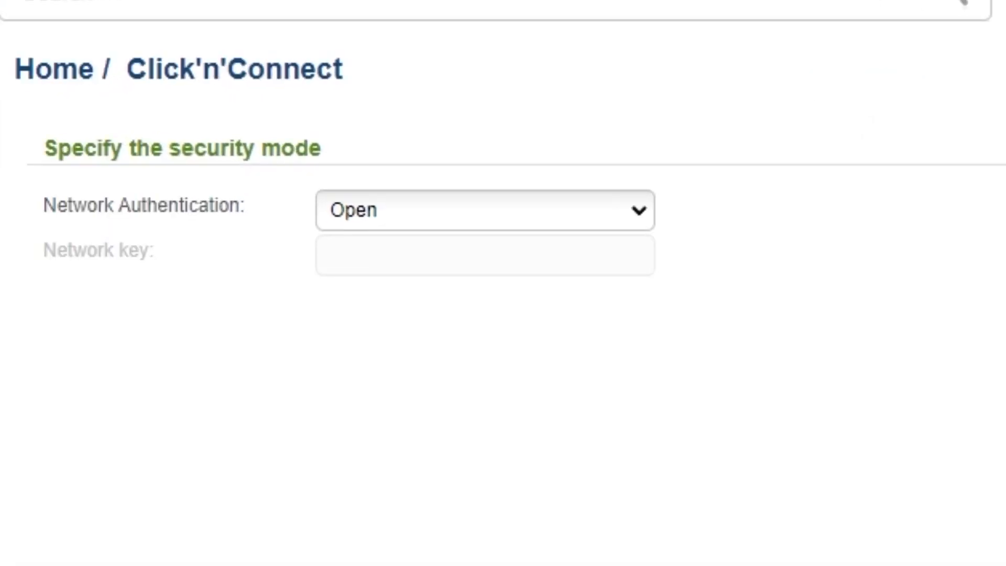
- Set Network Authentication to Protected with a network key
left_click(636, 215)
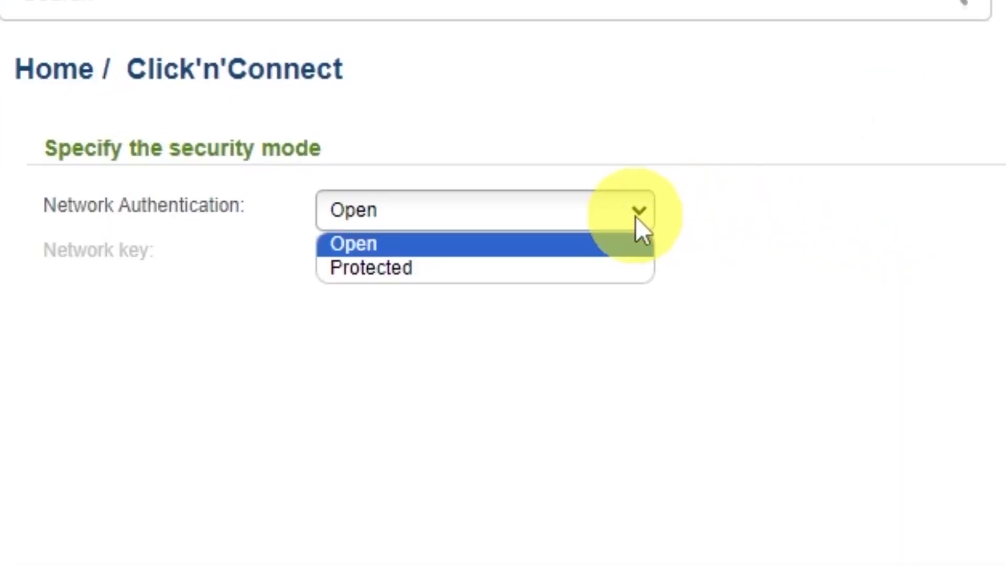
left_click(361, 269)
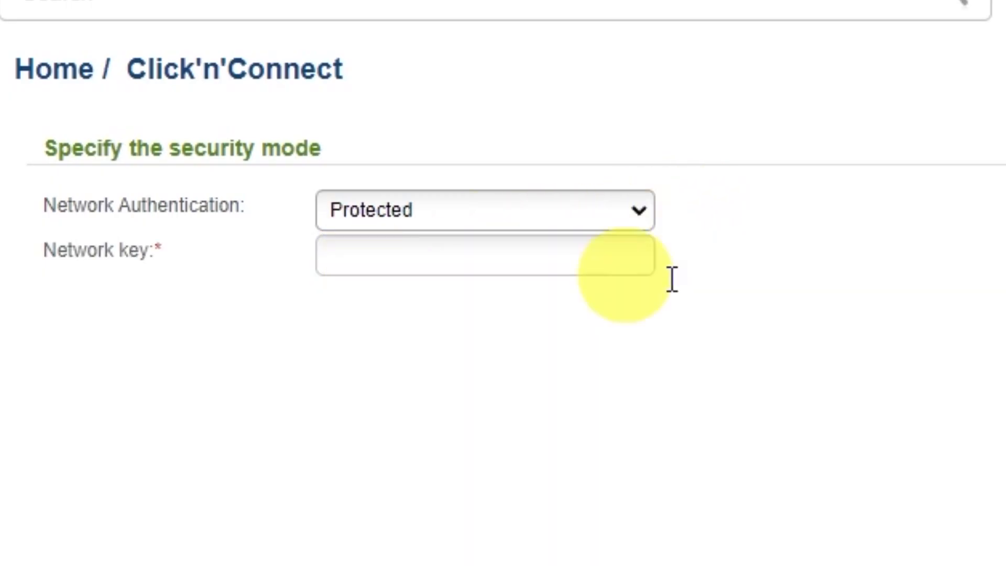
left_click(543, 253)
type("123456789")
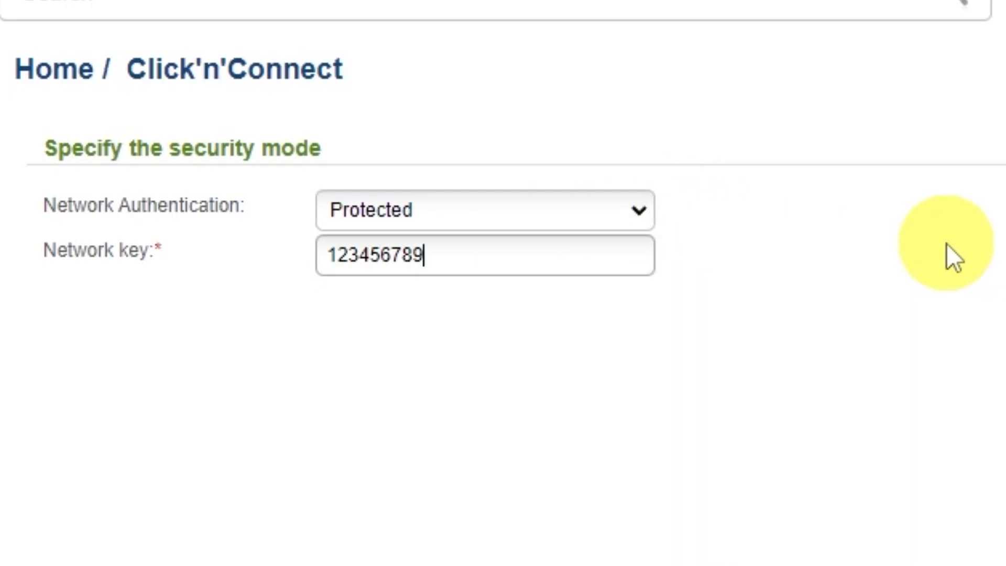
left_click(786, 481)
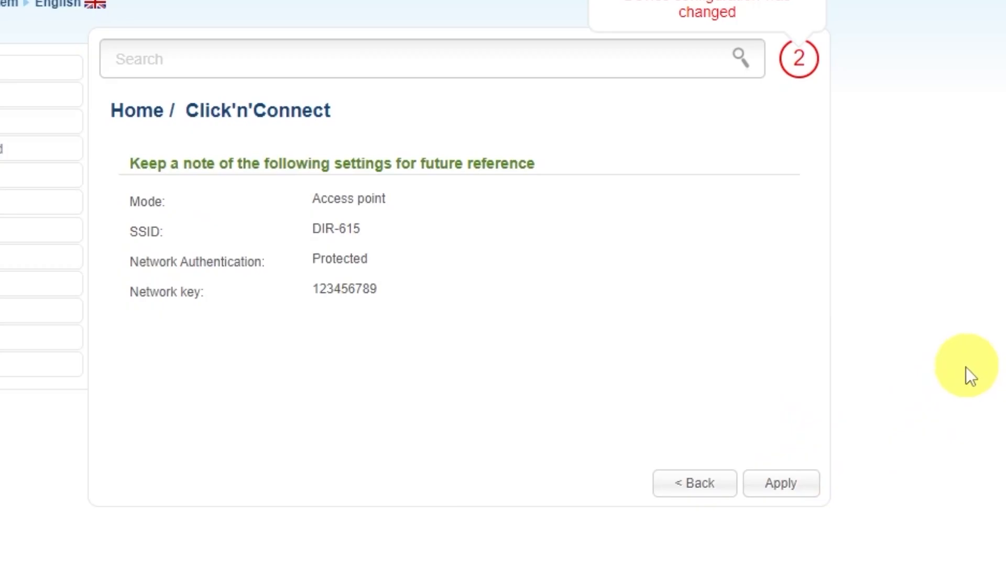
- Apply the DIR-615 protected wireless settings from the summary page
left_click(801, 480)
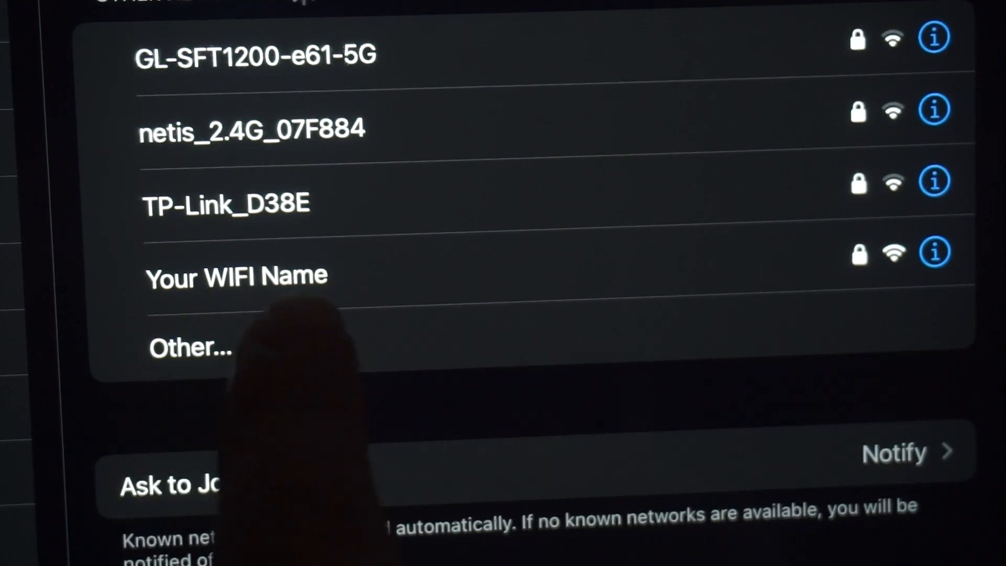
- Join the 'Your WIFI Name' network in iOS Wi-Fi settings
left_click(273, 277)
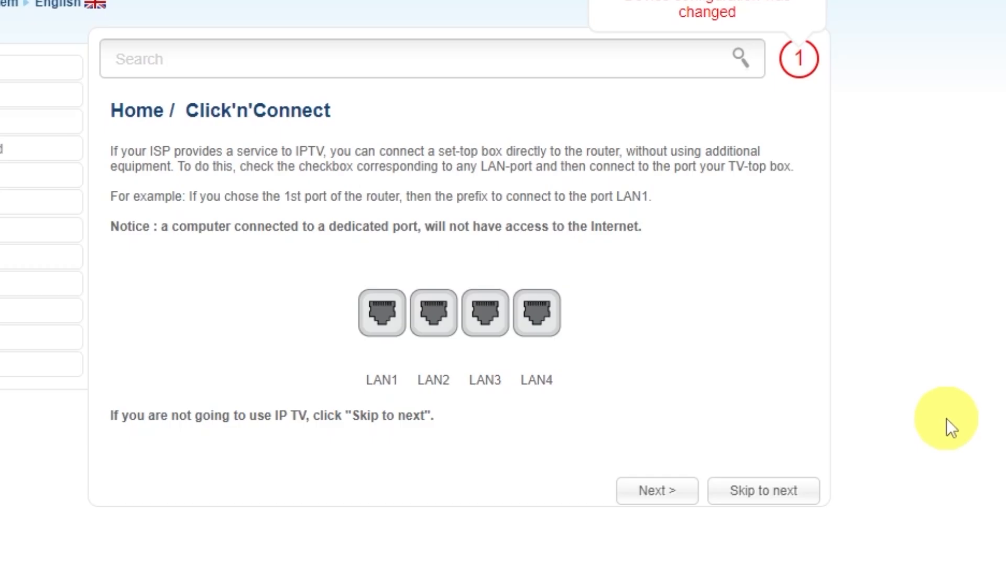
- Skip IPTV port setup, apply the completed wizard, and acknowledge the alert
left_click(763, 489)
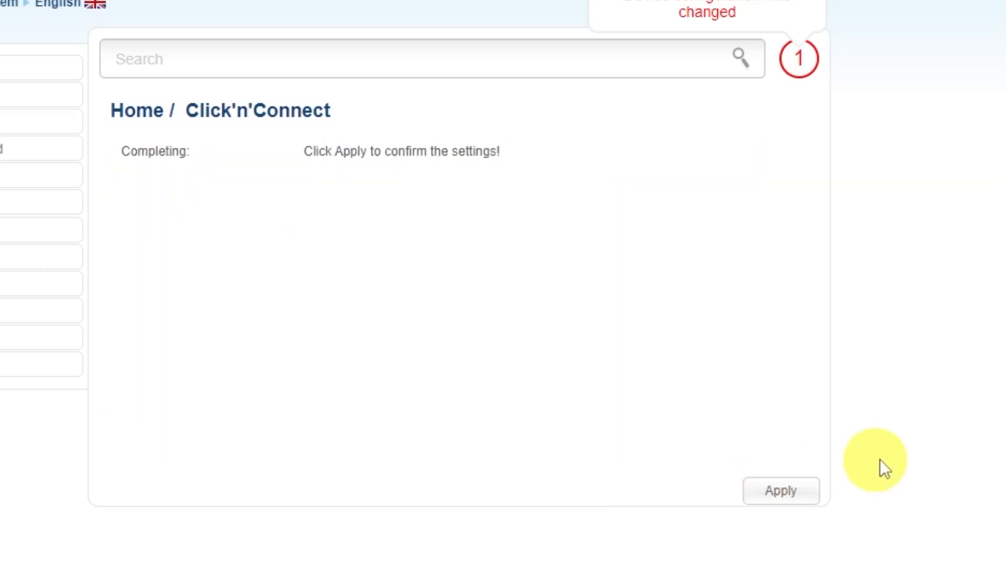
left_click(781, 490)
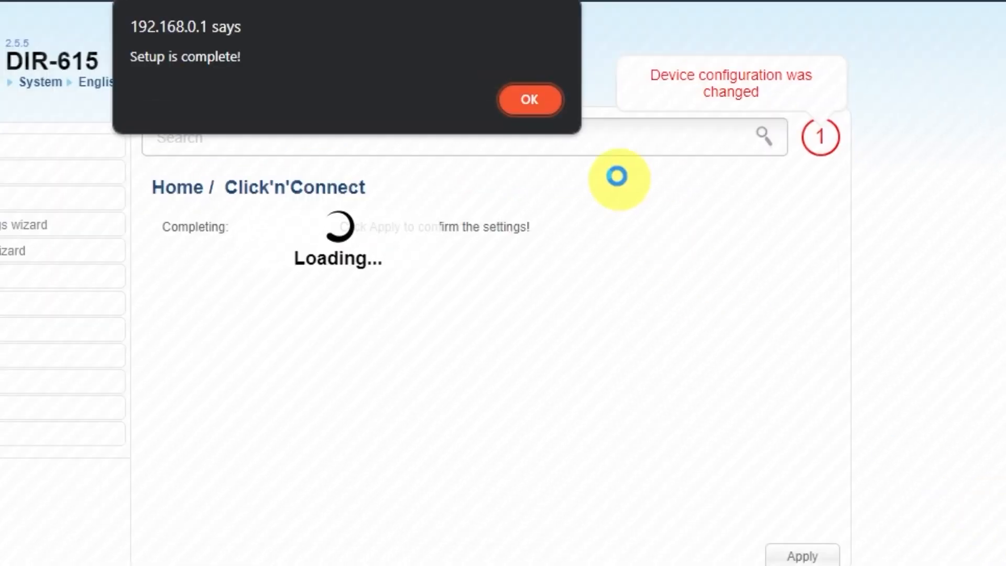
left_click(538, 103)
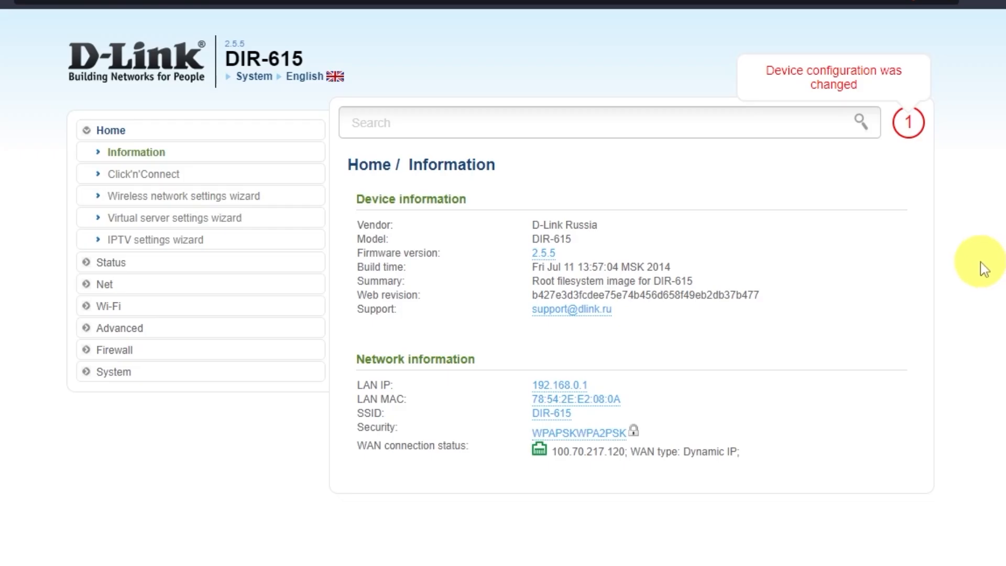
- Save the configuration under System > Configuration, then reboot the router
left_click(124, 373)
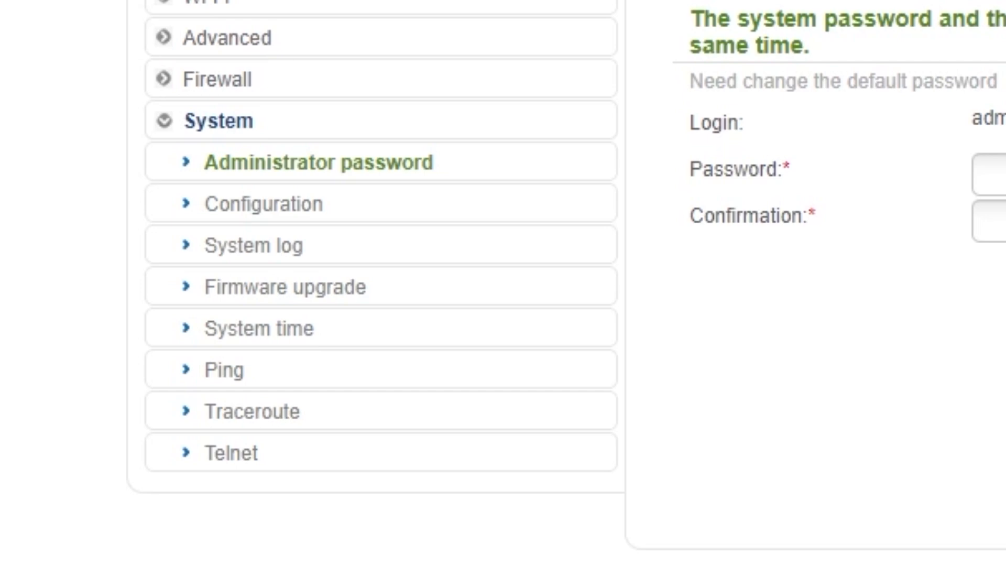
left_click(270, 218)
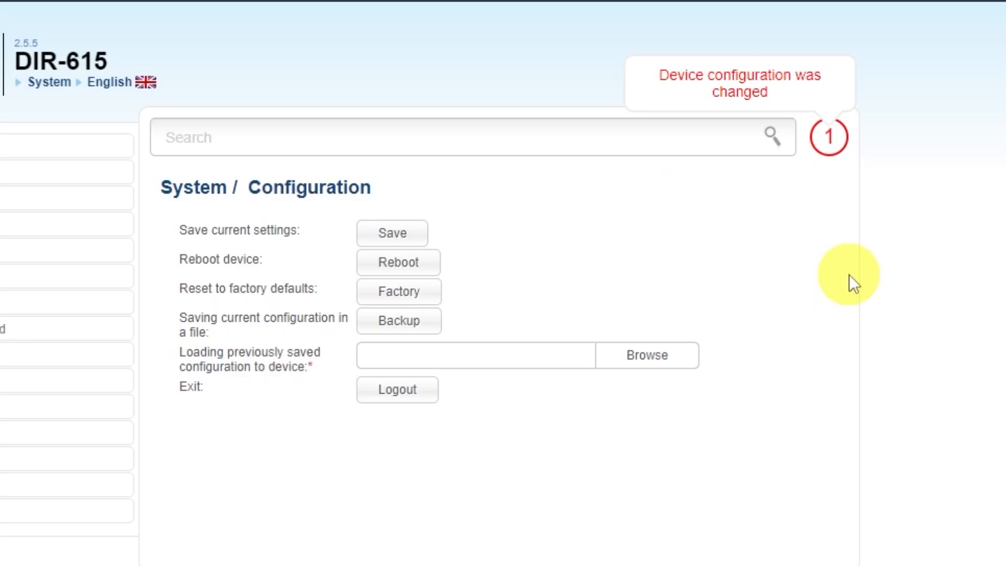
left_click(388, 232)
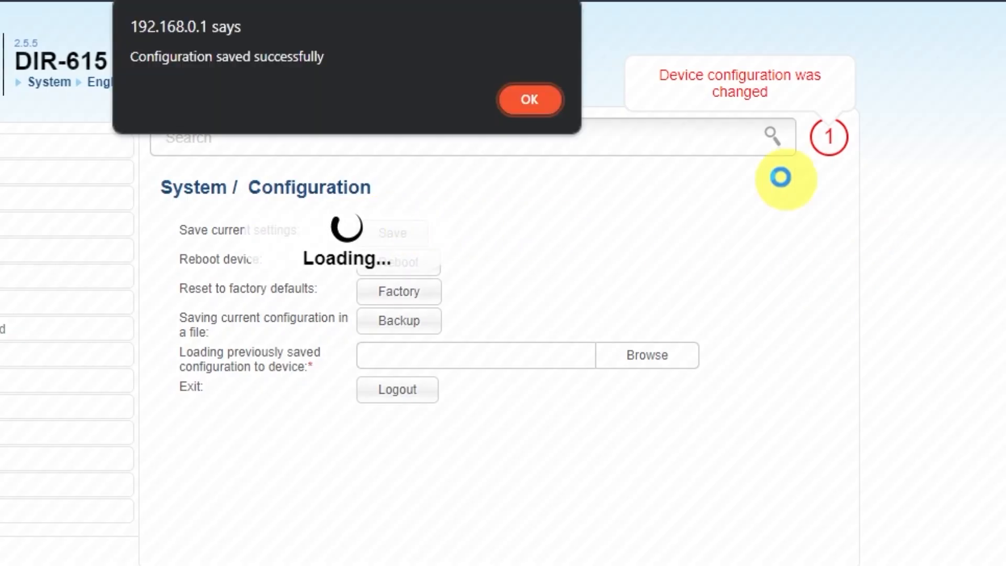
left_click(527, 99)
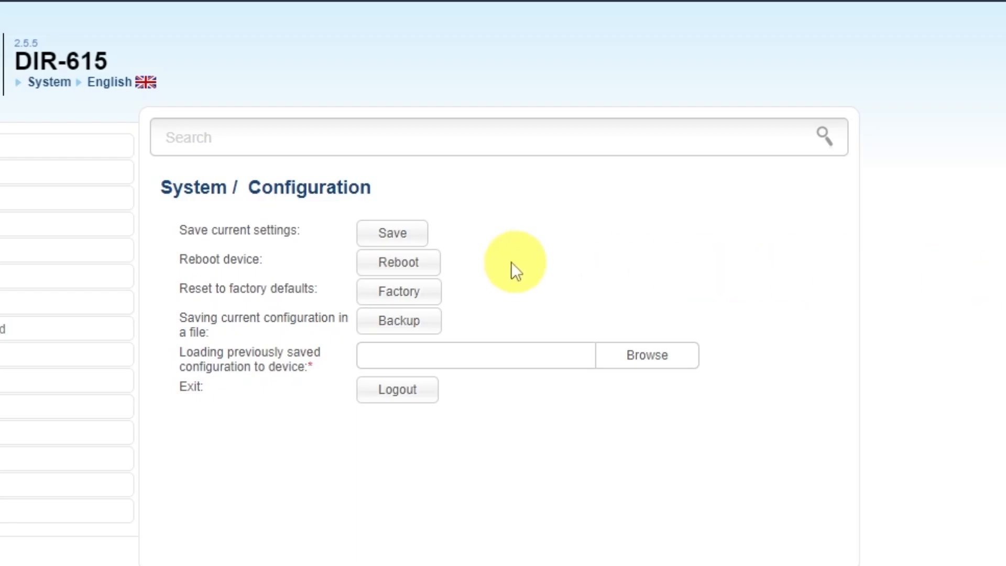
left_click(425, 267)
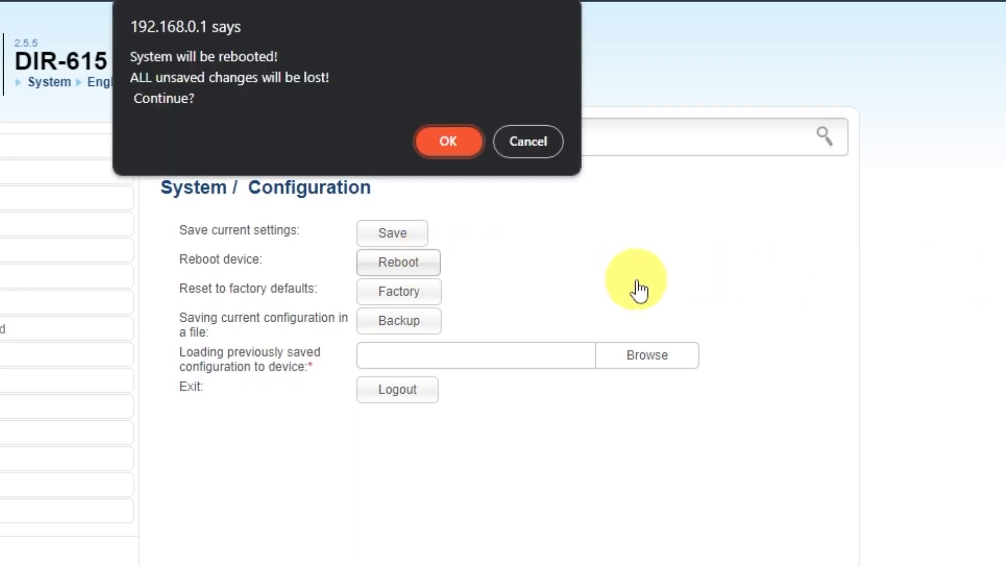
left_click(444, 150)
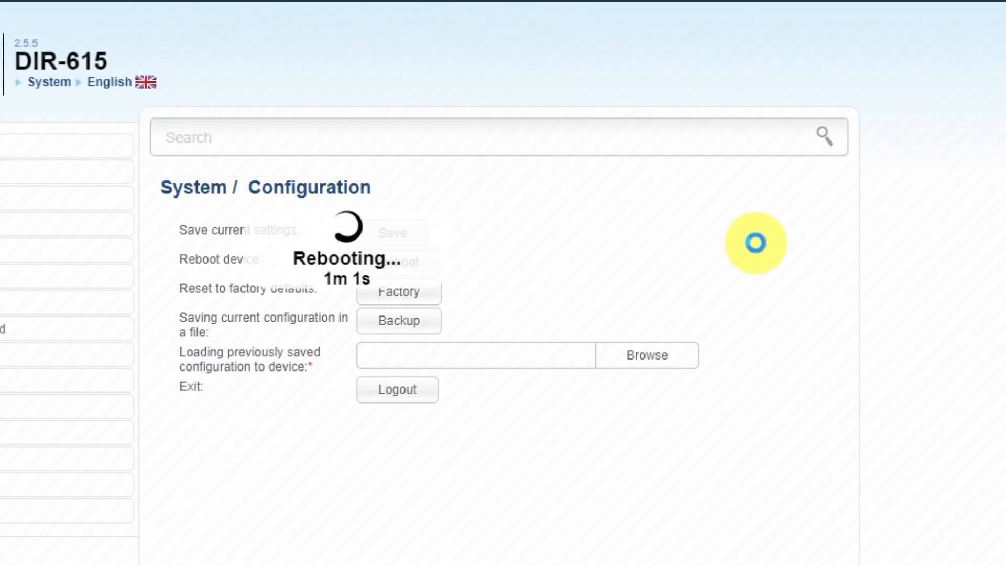